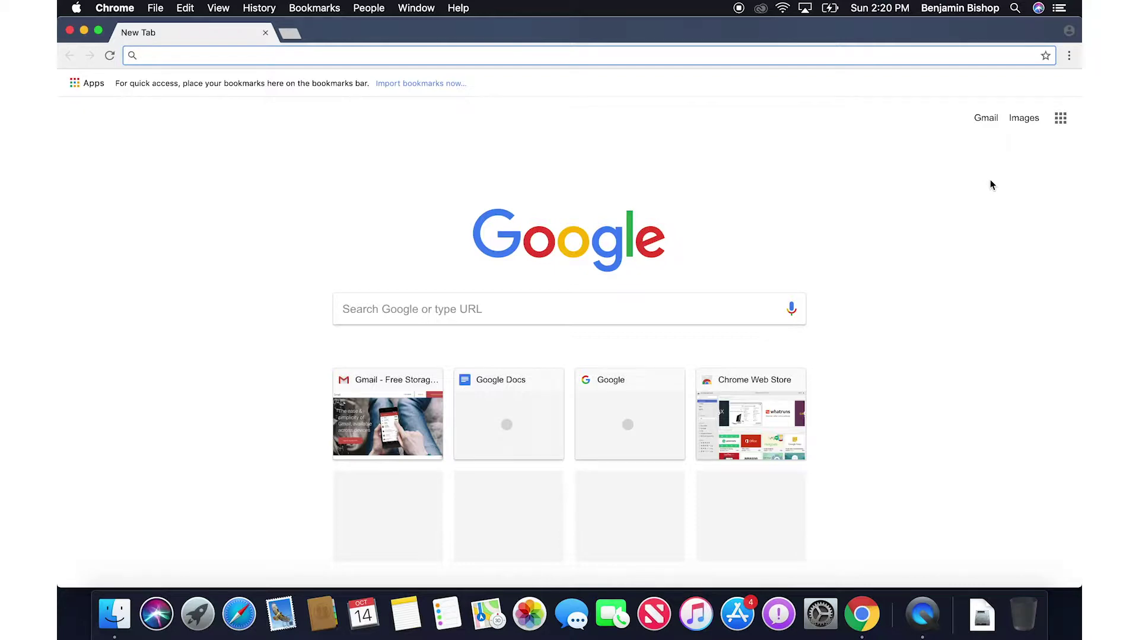
Go to google.com, sign in with the school account password without saving it, and open Gmail.
{"action": "type", "text": "google.com."}
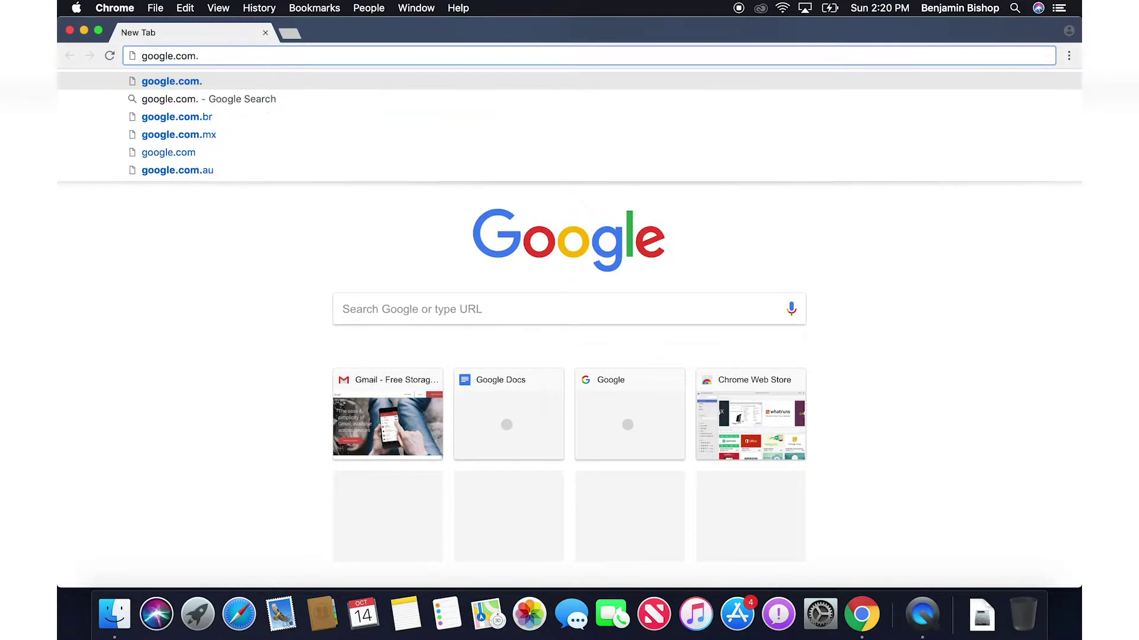
{"action": "key", "text": "Return"}
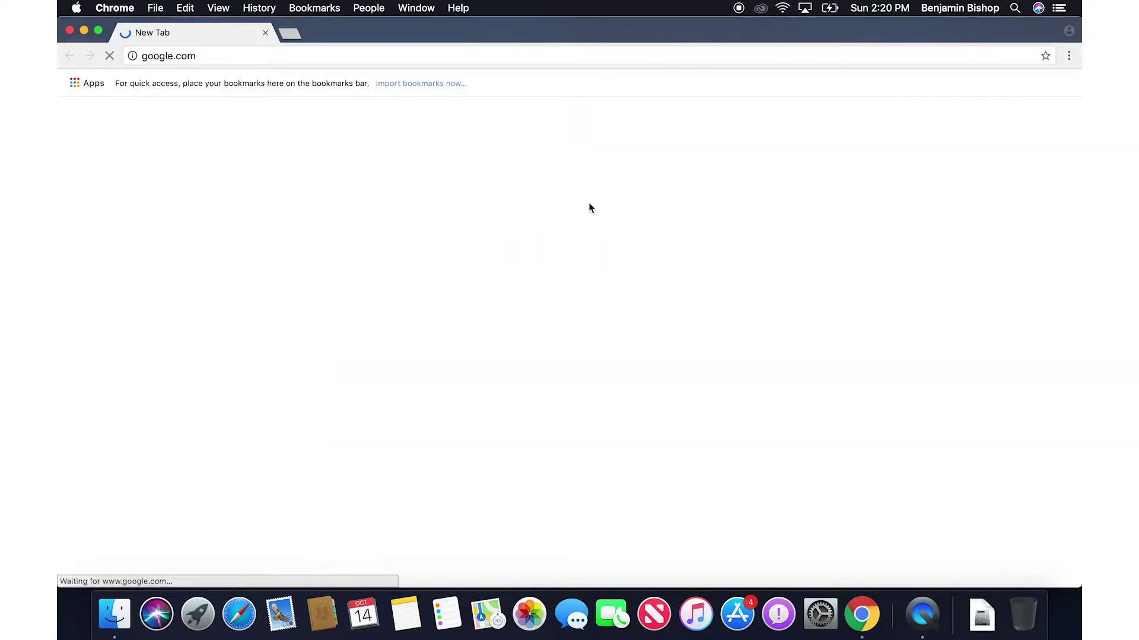
{"action": "left_click", "coordinate": [1035, 91]}
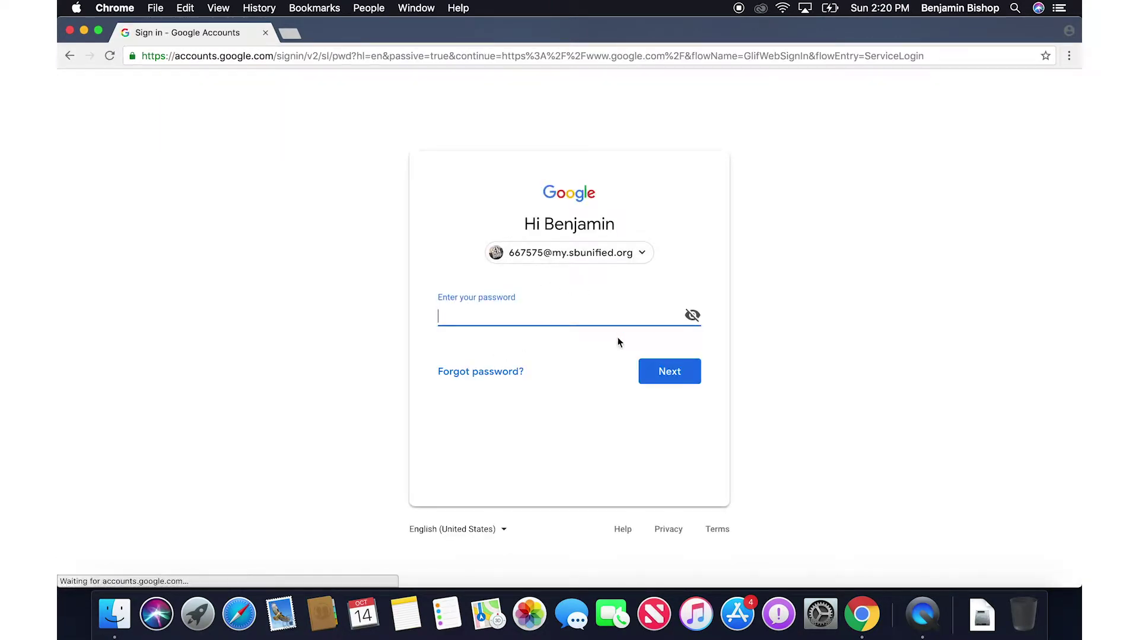
{"action": "type", "text": "•••••••••"}
{"action": "key", "text": "Return"}
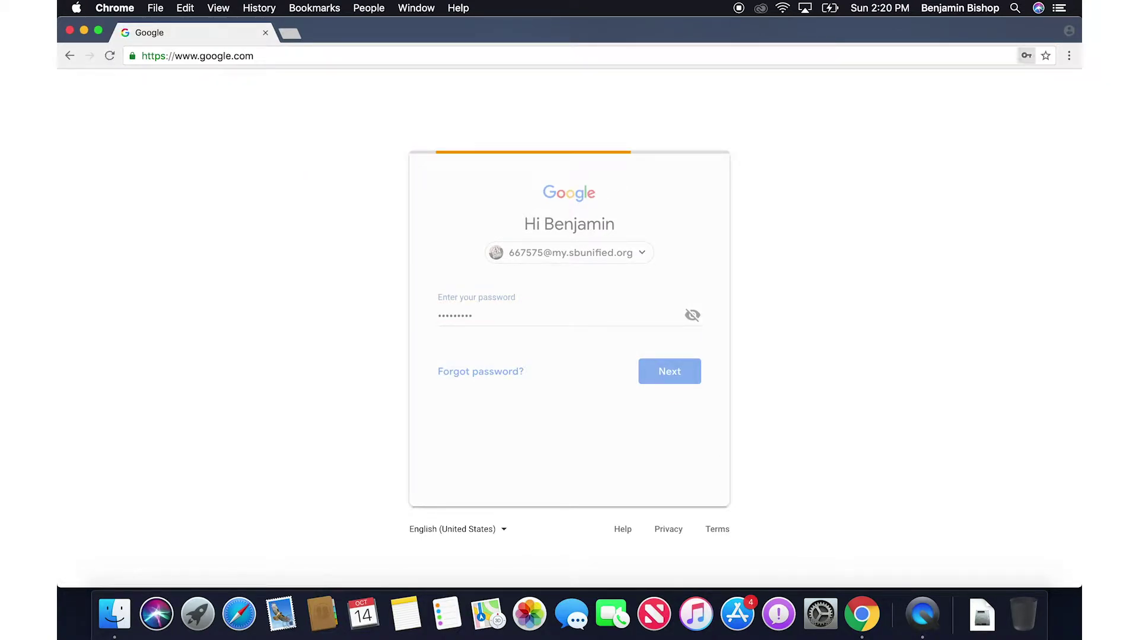
{"action": "left_click", "coordinate": [958, 163]}
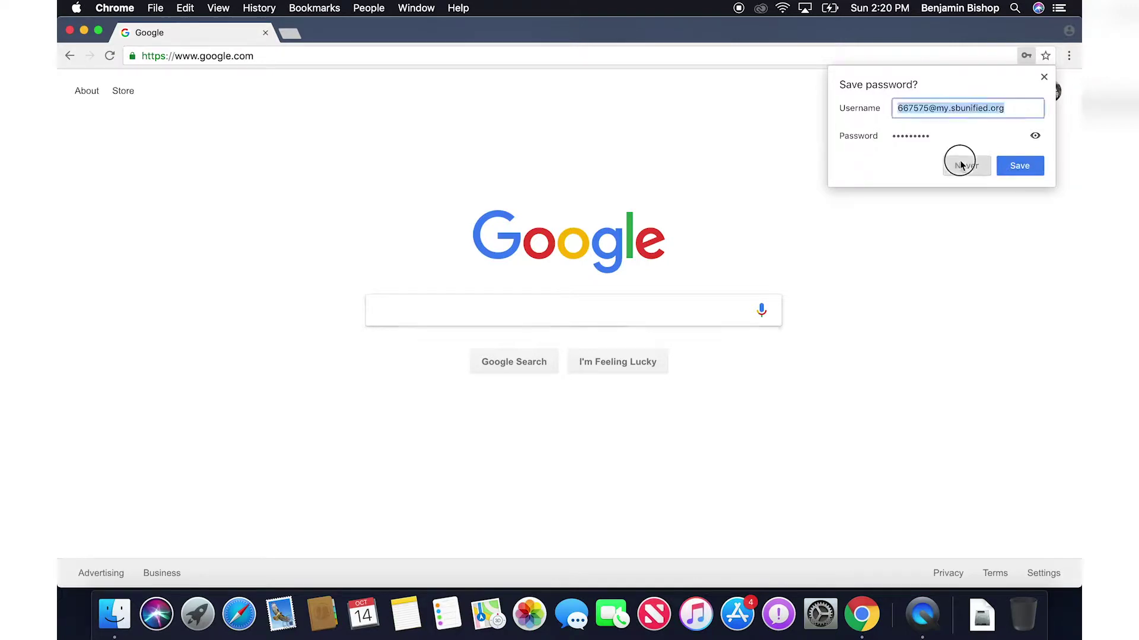
{"action": "left_click", "coordinate": [904, 93]}
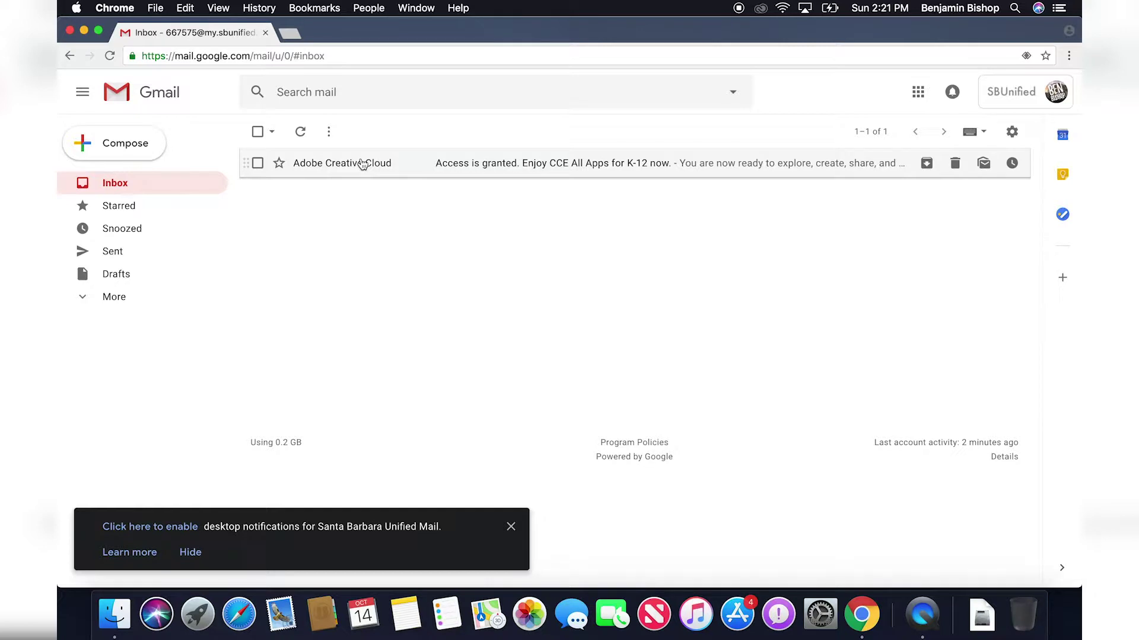
Open the Adobe Creative Cloud email and follow Get Started to the Adobe ID sign-in page.
{"action": "left_click", "coordinate": [363, 164]}
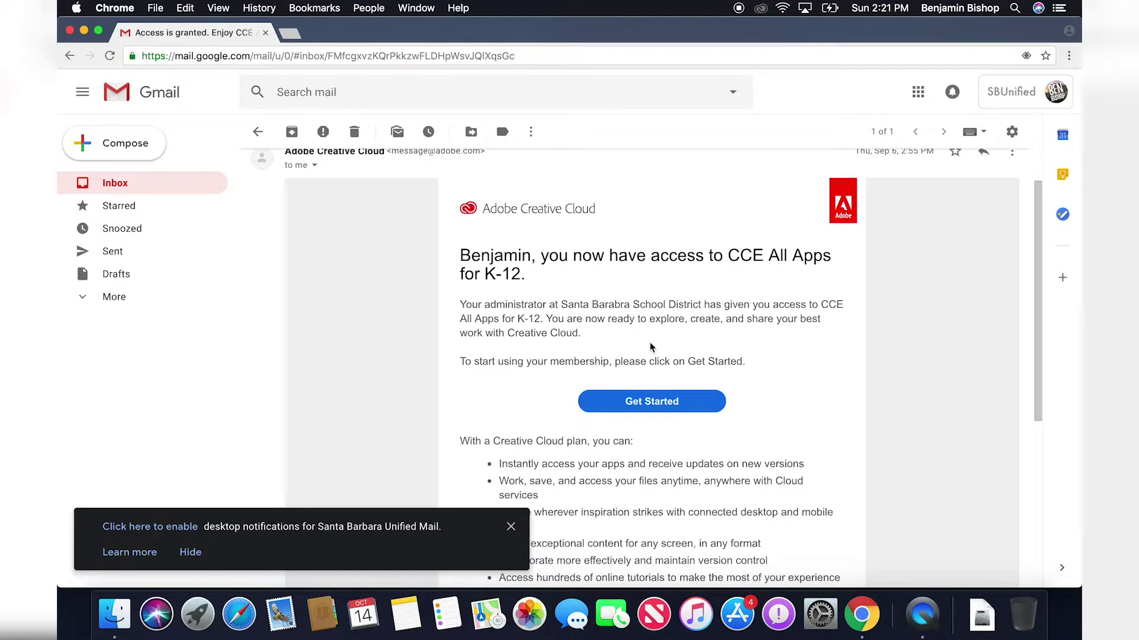
{"action": "left_click", "coordinate": [652, 403]}
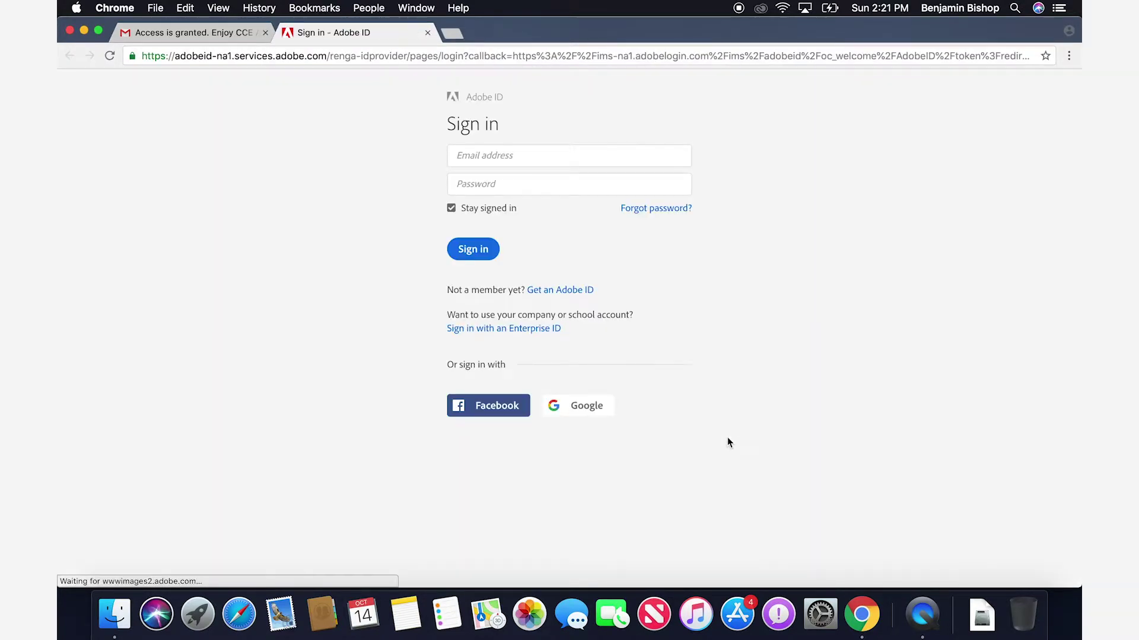
{"action": "left_click", "coordinate": [500, 157]}
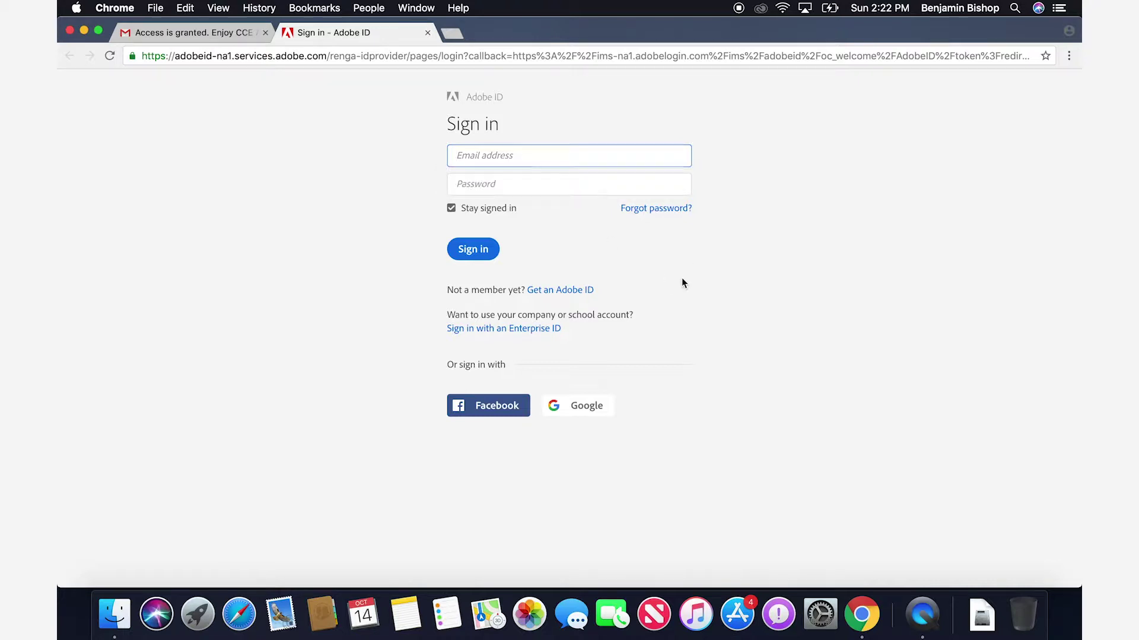
Sign in to Adobe ID as an Enterprise ID (company or school account) with the school e-mail address.
{"action": "left_click", "coordinate": [510, 328]}
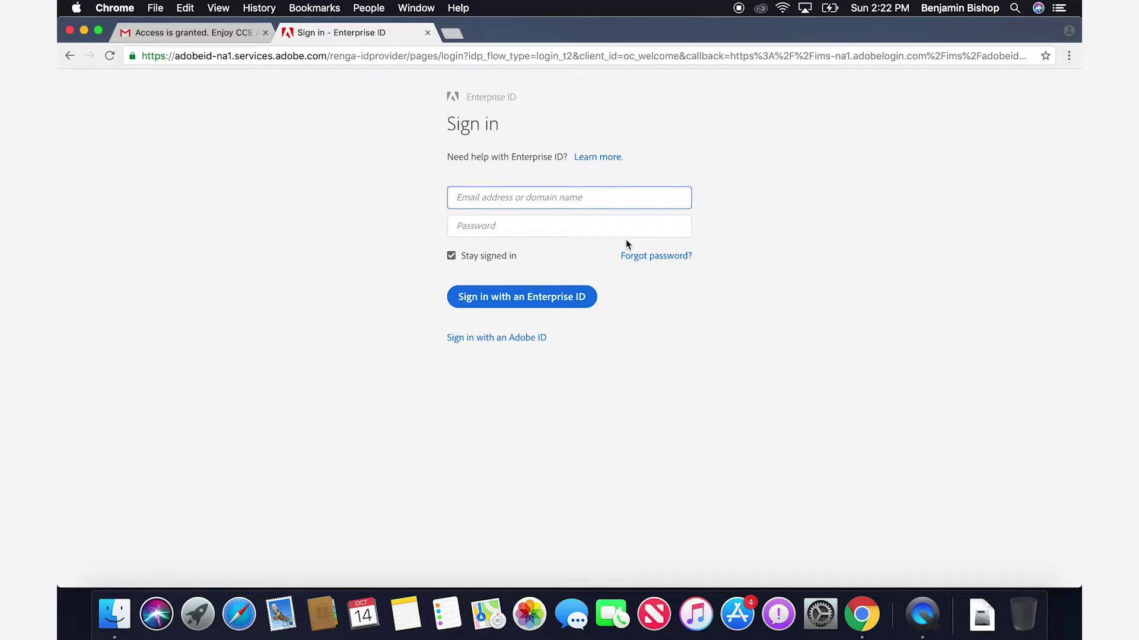
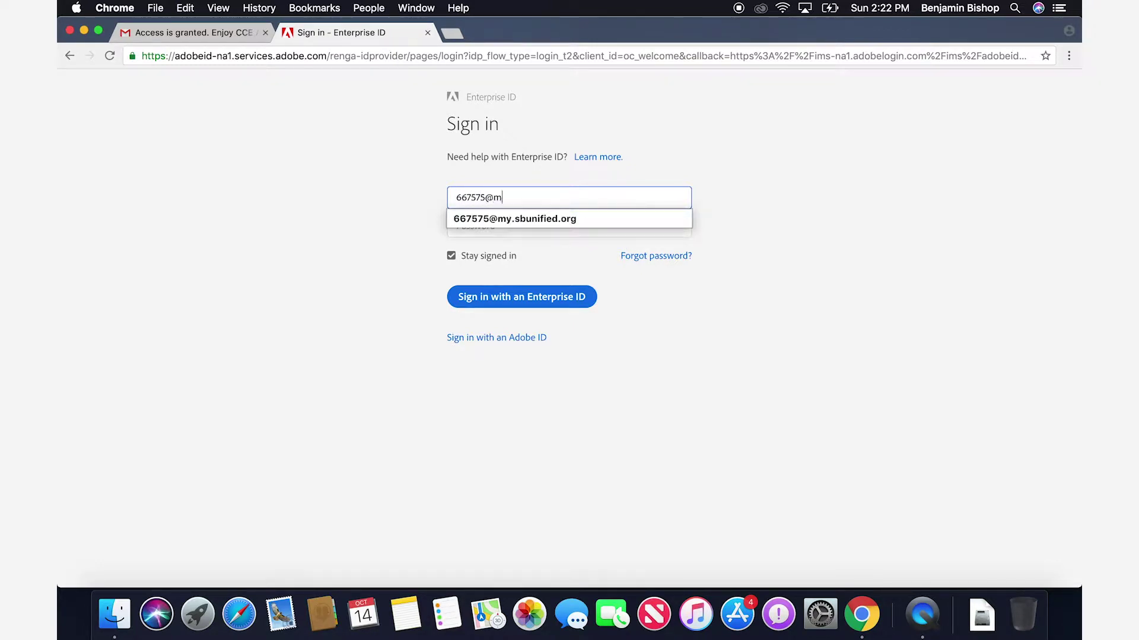
{"action": "key", "text": "Return"}
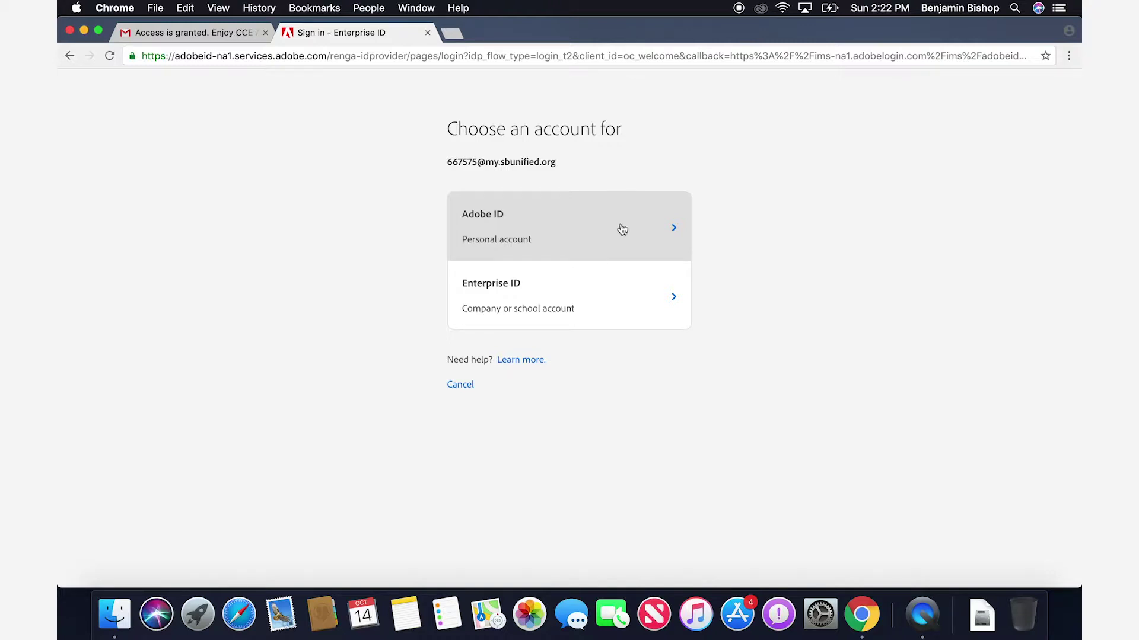
{"action": "left_click", "coordinate": [610, 320]}
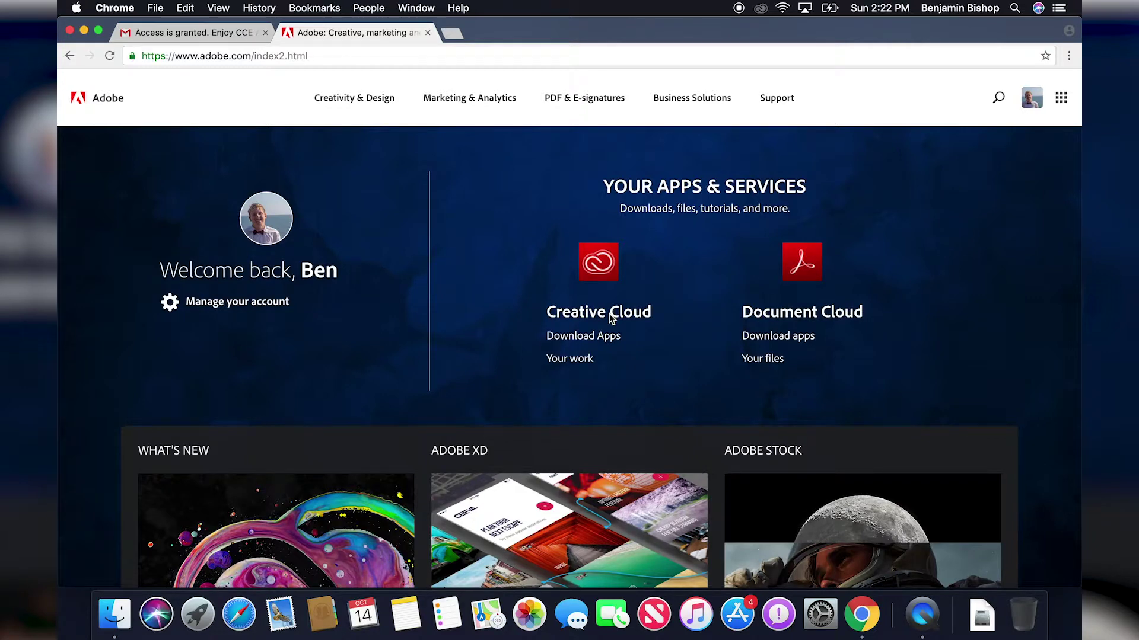
Glance back at the Gmail tab, then open Download Apps under Creative Cloud on Adobe.com.
{"action": "left_click", "coordinate": [185, 34]}
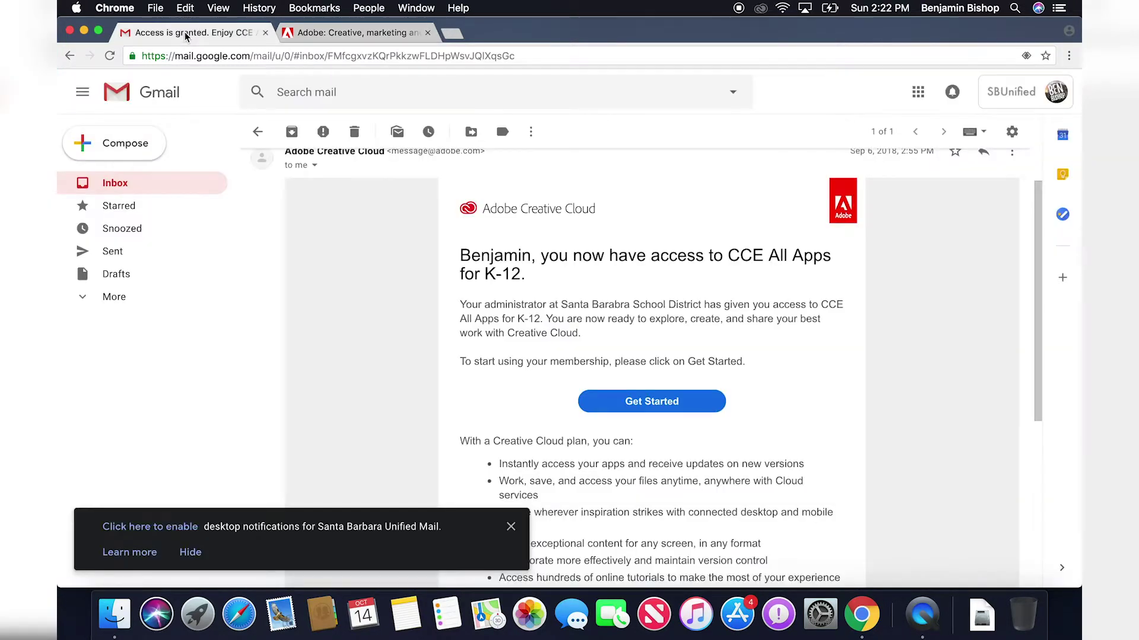
{"action": "left_click", "coordinate": [321, 35]}
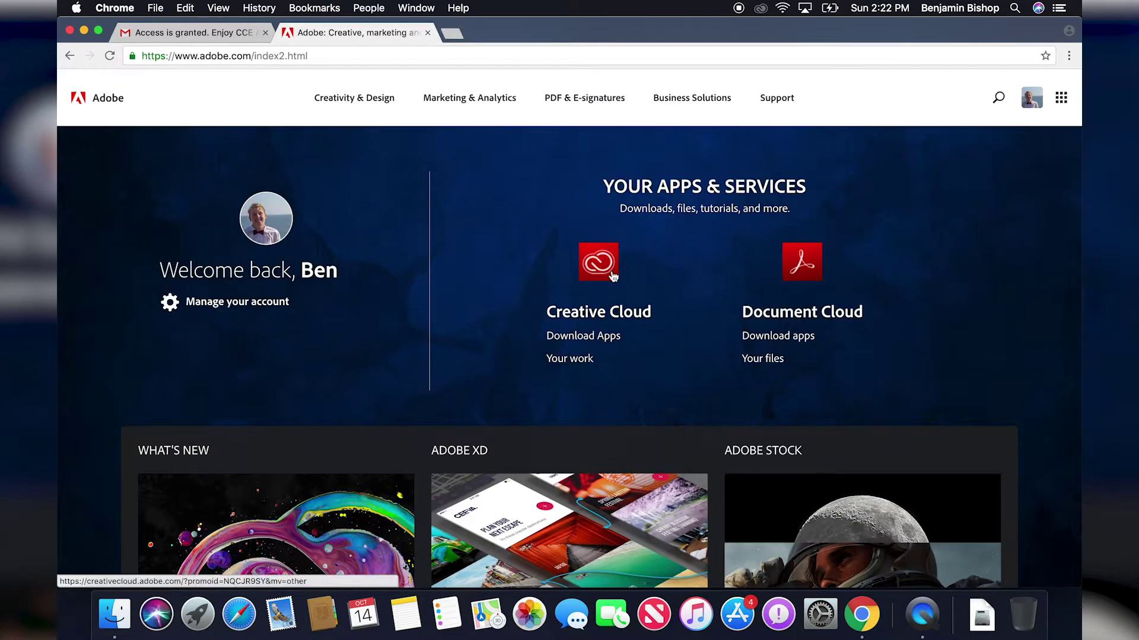
{"action": "left_click", "coordinate": [594, 340]}
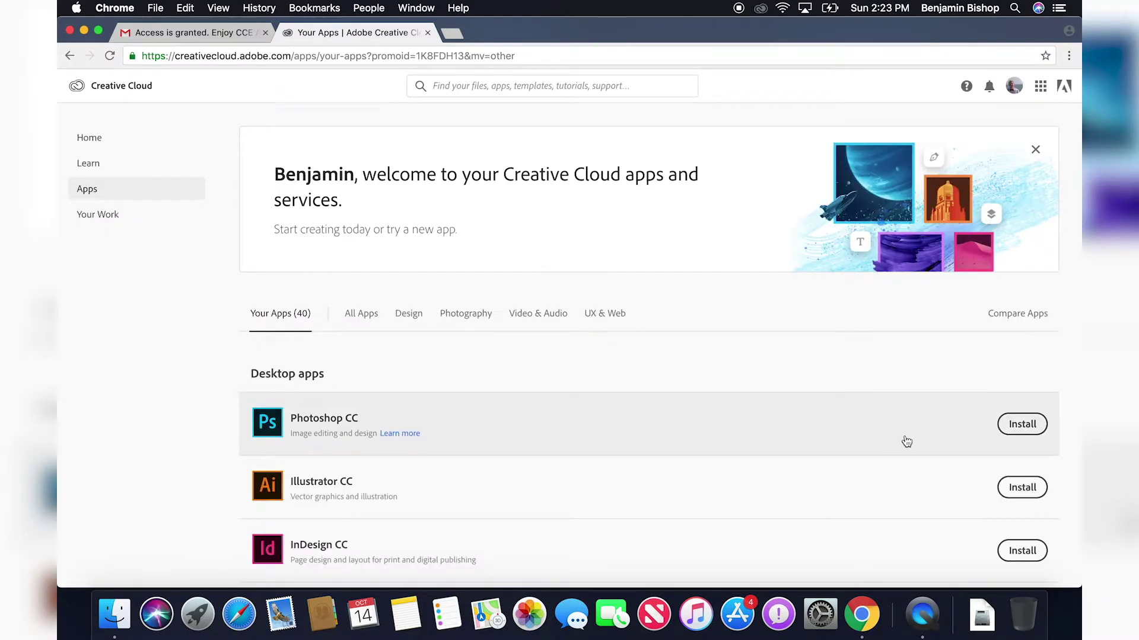
Start installing Photoshop CC, then dismiss the open-app prompt and the installing notice.
{"action": "scroll", "coordinate": [906, 441], "scroll_direction": "down", "scroll_amount": 2}
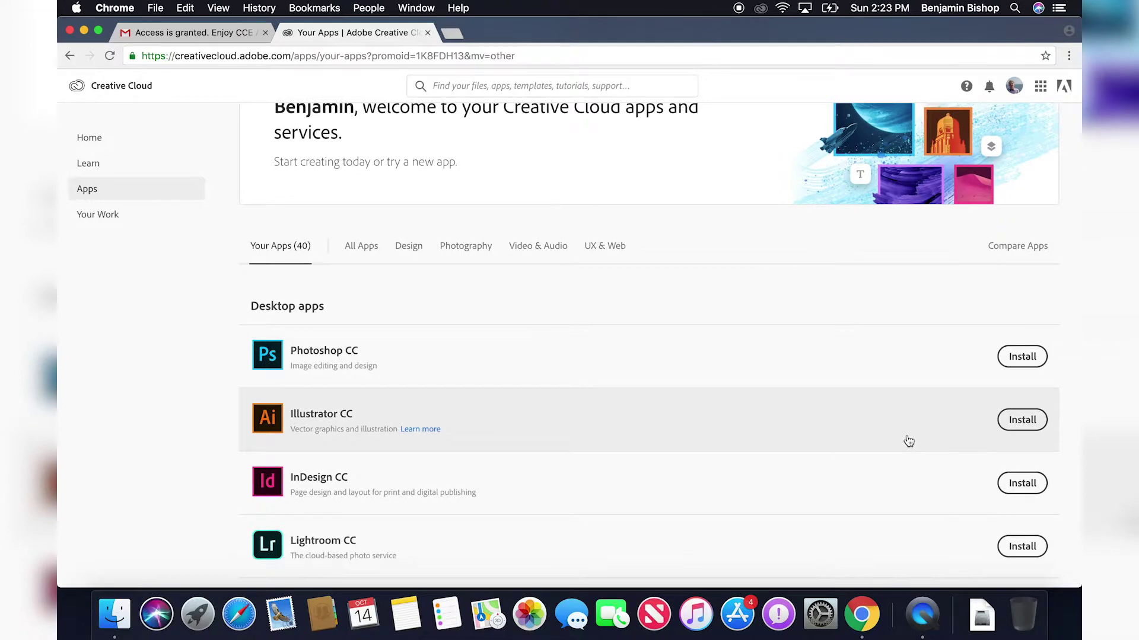
{"action": "scroll", "coordinate": [908, 441], "scroll_direction": "down", "scroll_amount": 3}
{"action": "scroll", "coordinate": [908, 441], "scroll_direction": "up", "scroll_amount": 3}
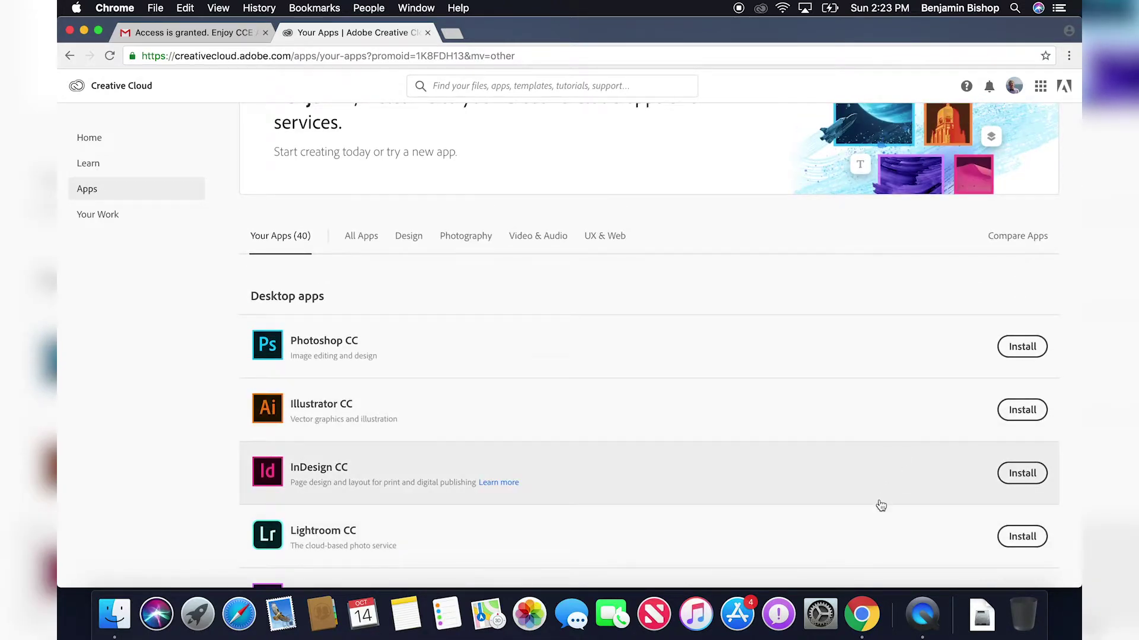
{"action": "left_click", "coordinate": [1017, 354]}
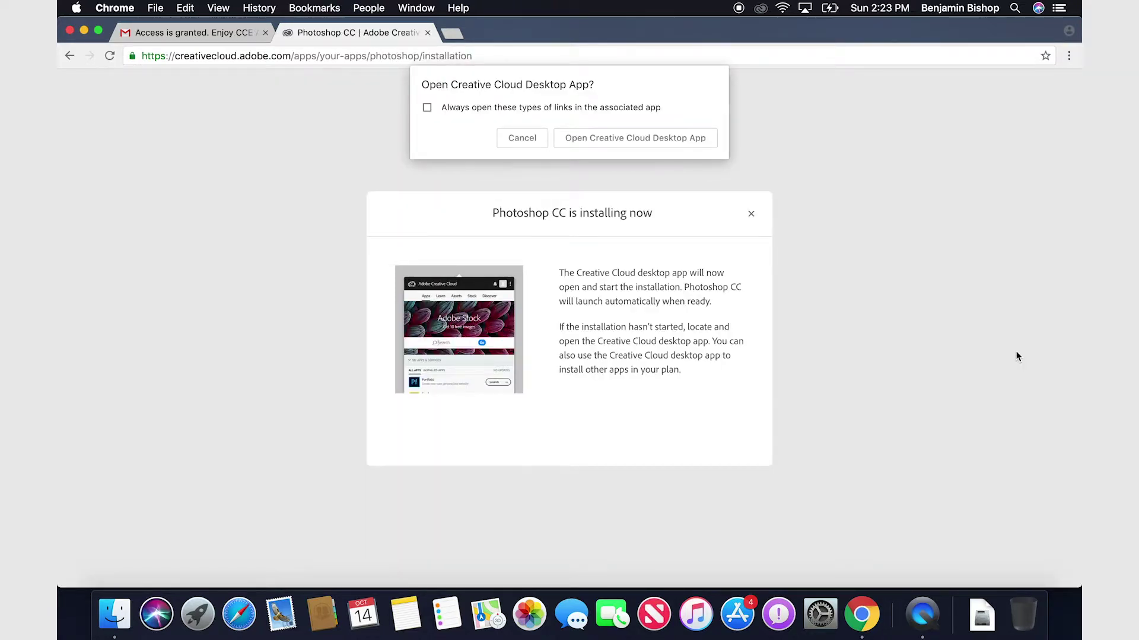
{"action": "left_click", "coordinate": [538, 141]}
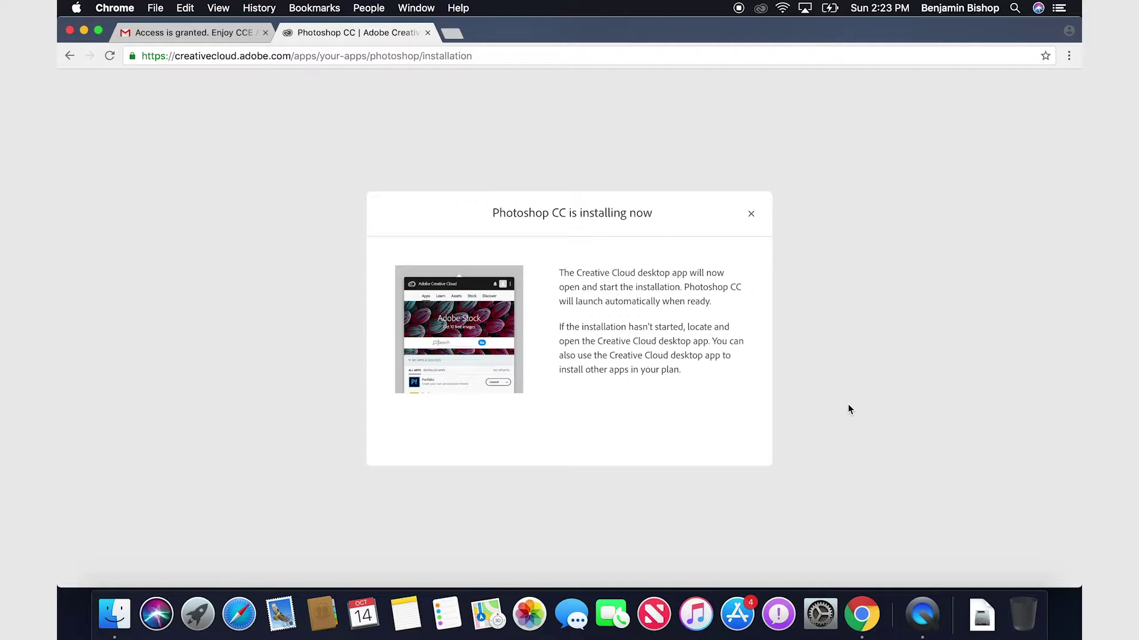
{"action": "left_click", "coordinate": [751, 214]}
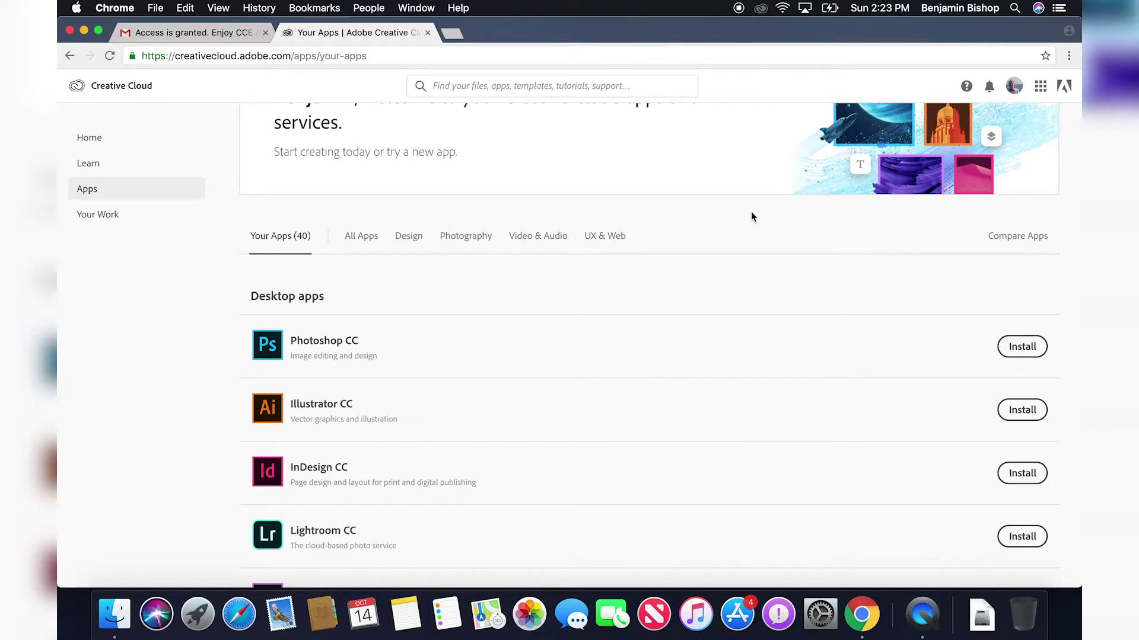
Try repeatedly to open the Creative Cloud panel from the menu bar.
{"action": "left_click", "coordinate": [760, 9]}
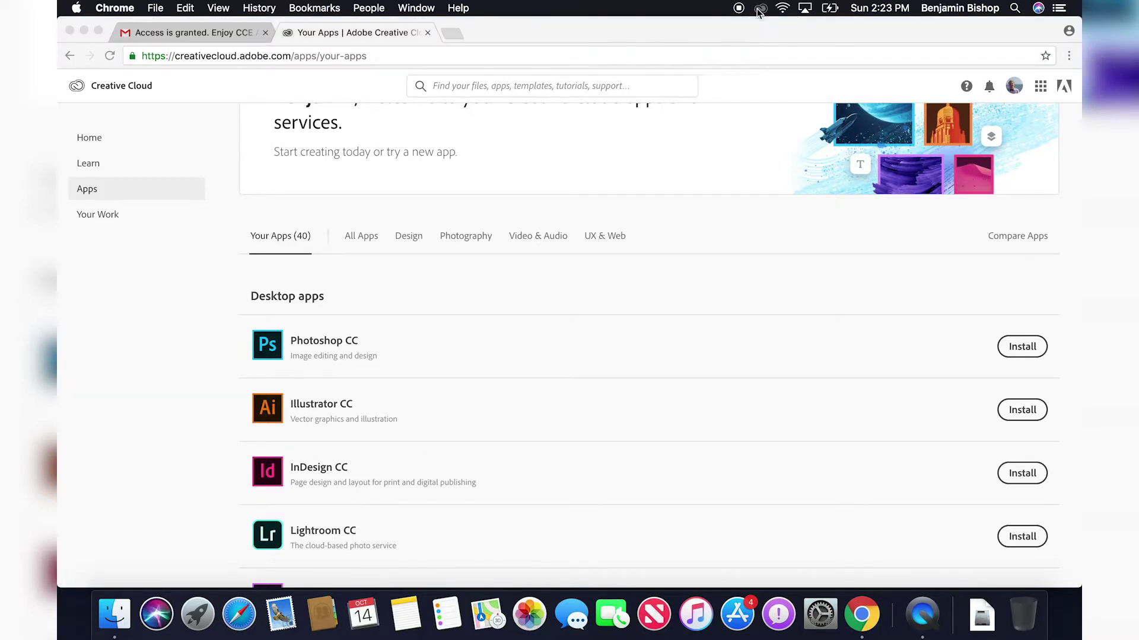
{"action": "left_click", "coordinate": [761, 10]}
{"action": "left_click", "coordinate": [761, 9]}
{"action": "left_click", "coordinate": [761, 9]}
Launch Adobe Creative Cloud from its Applications folder in Finder and open its menu-bar sign-in panel.
{"action": "left_click", "coordinate": [114, 614]}
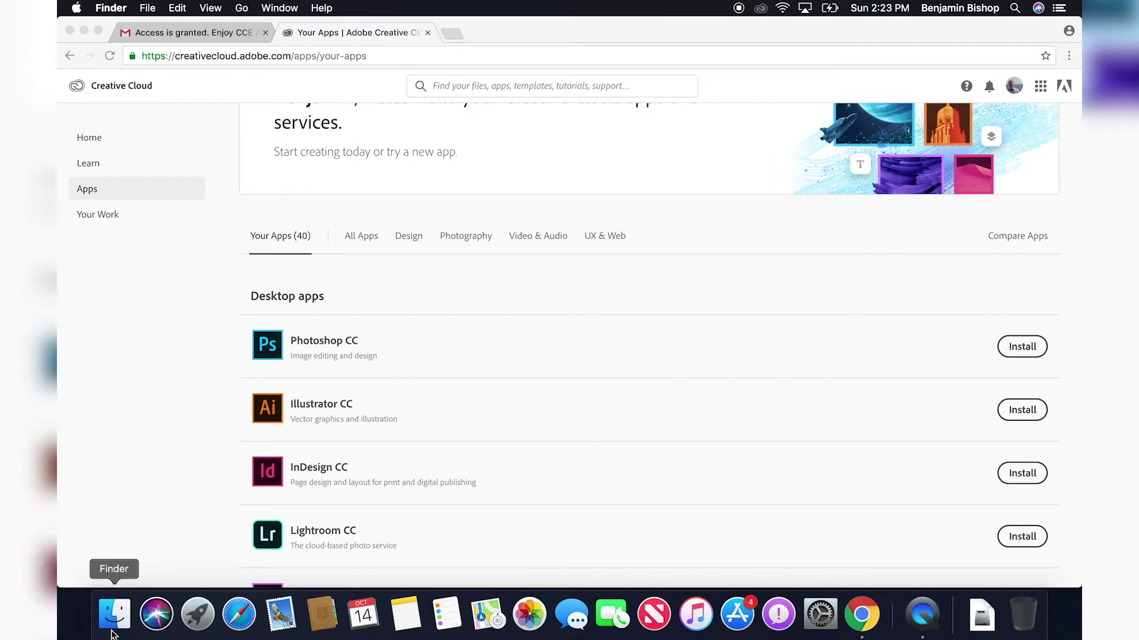
{"action": "left_click", "coordinate": [357, 186]}
{"action": "scroll", "coordinate": [538, 182], "scroll_direction": "up", "scroll_amount": 10}
{"action": "double_click", "coordinate": [793, 156]}
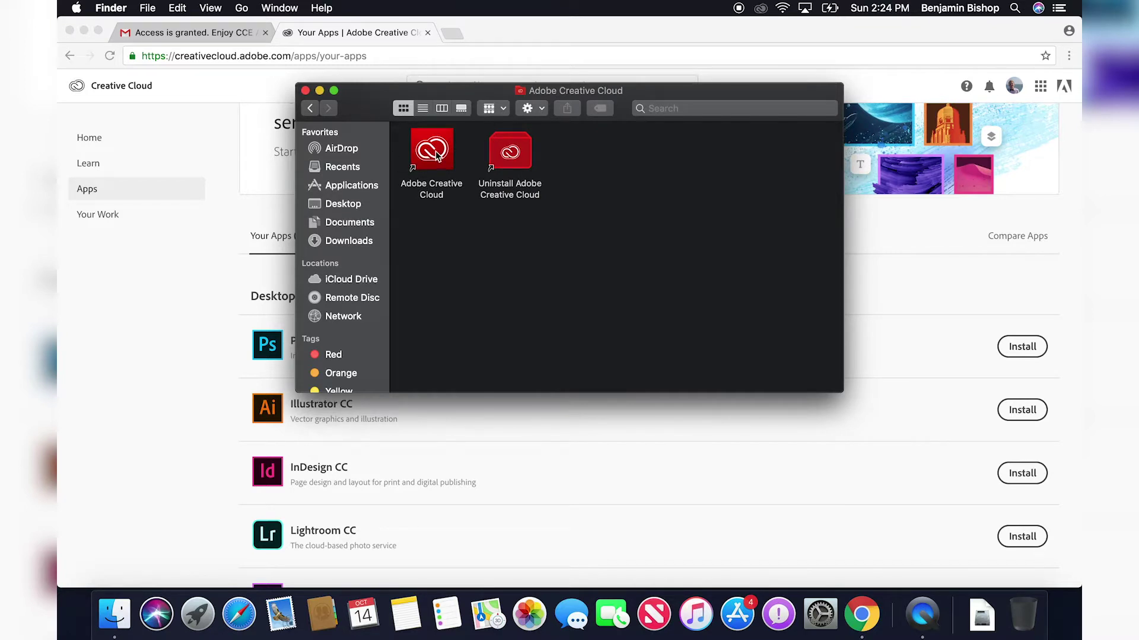
{"action": "left_click", "coordinate": [305, 90]}
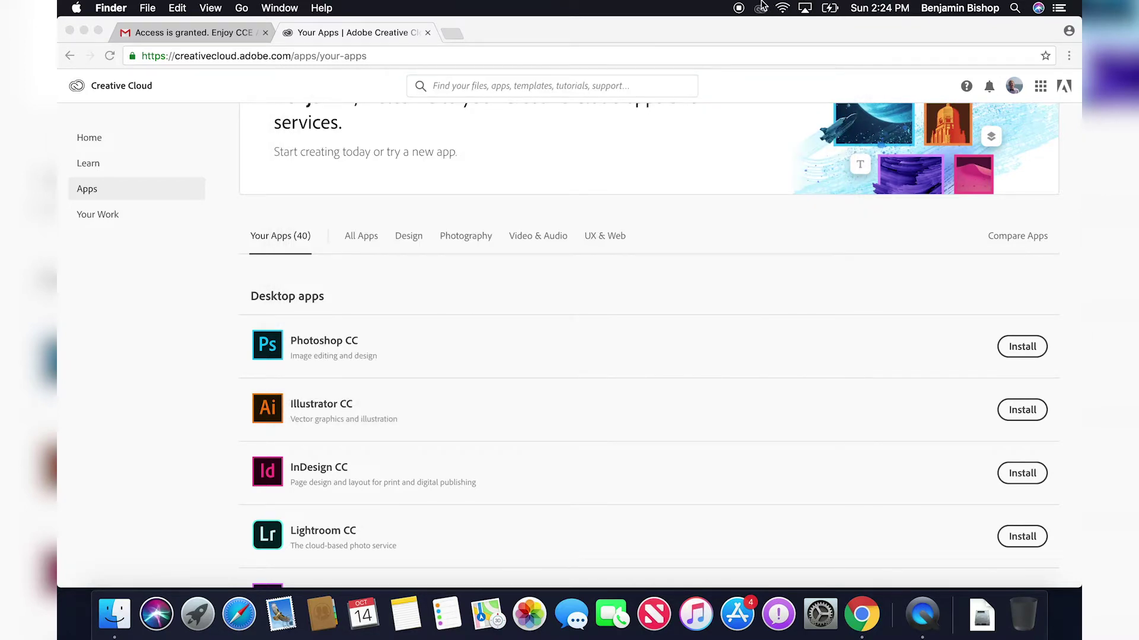
{"action": "left_click", "coordinate": [762, 7]}
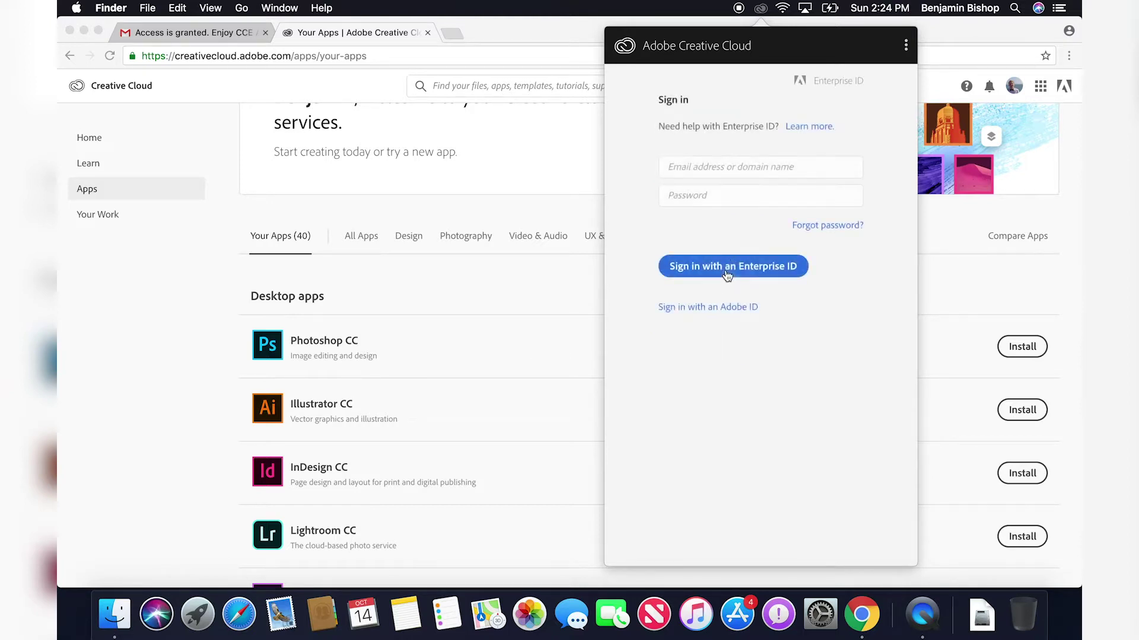
Enter the school e-mail in the Creative Cloud panel and choose the Enterprise ID account.
{"action": "left_click", "coordinate": [718, 167]}
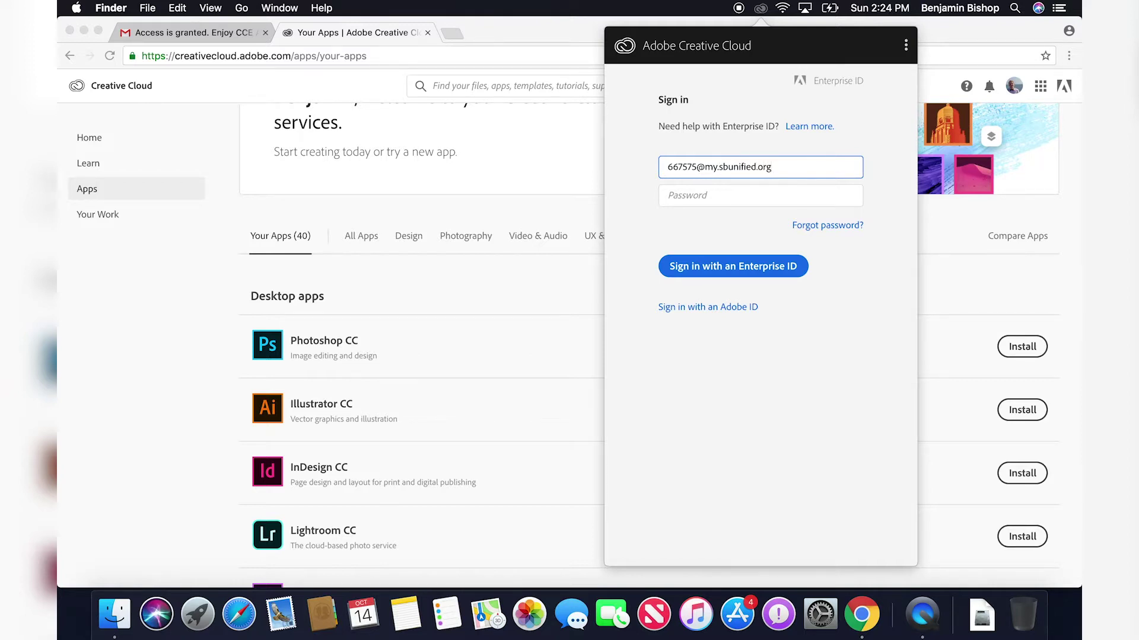
{"action": "key", "text": "Return"}
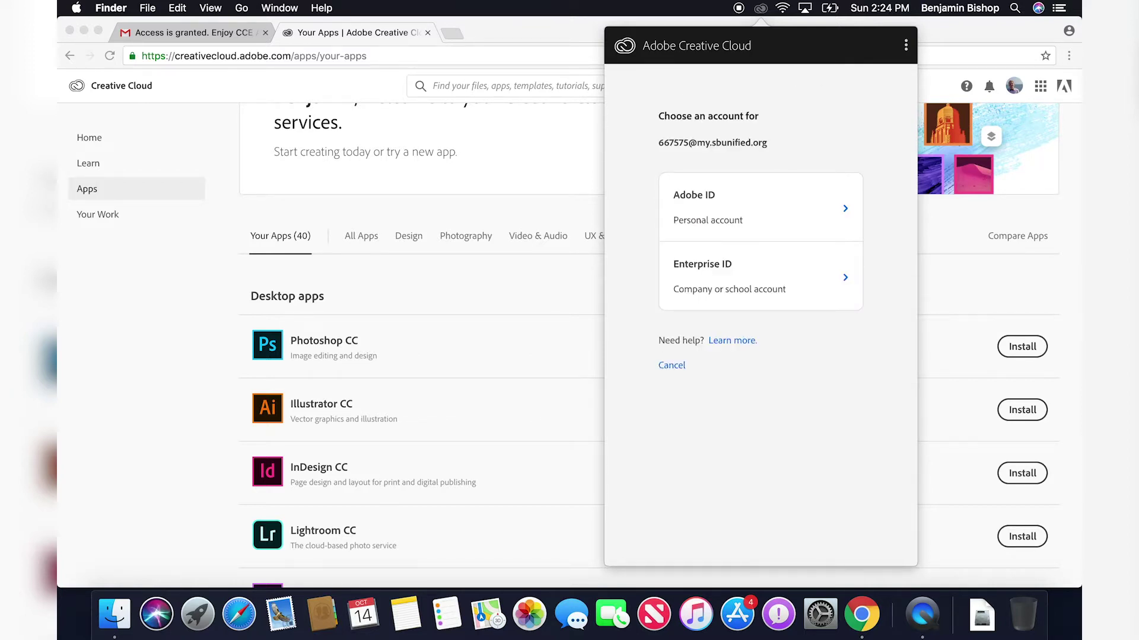
{"action": "left_click", "coordinate": [790, 282]}
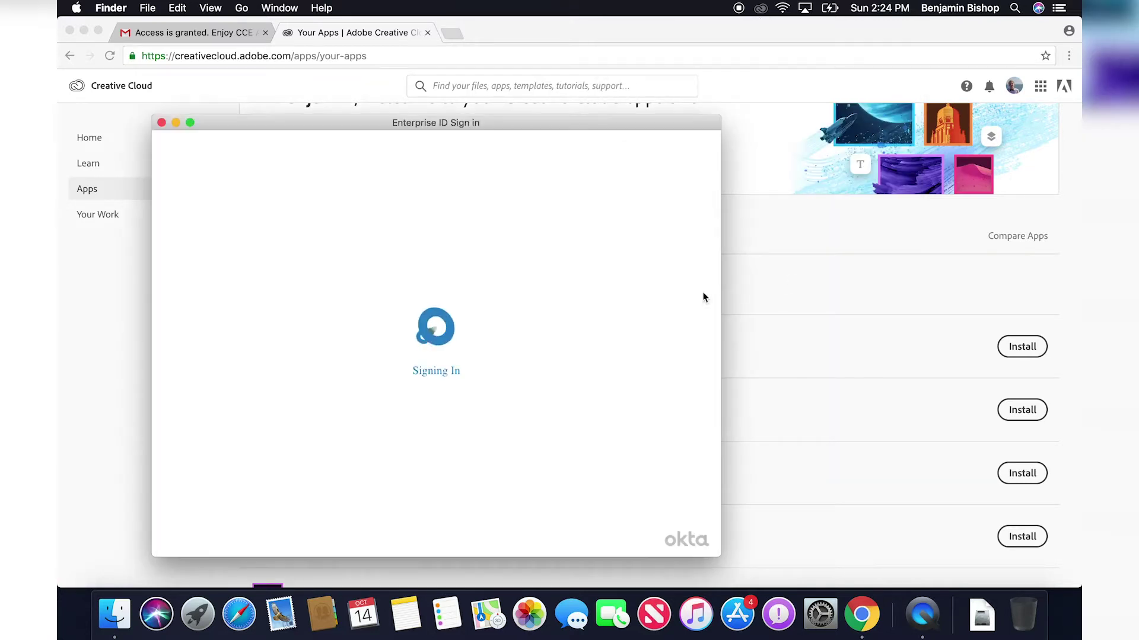
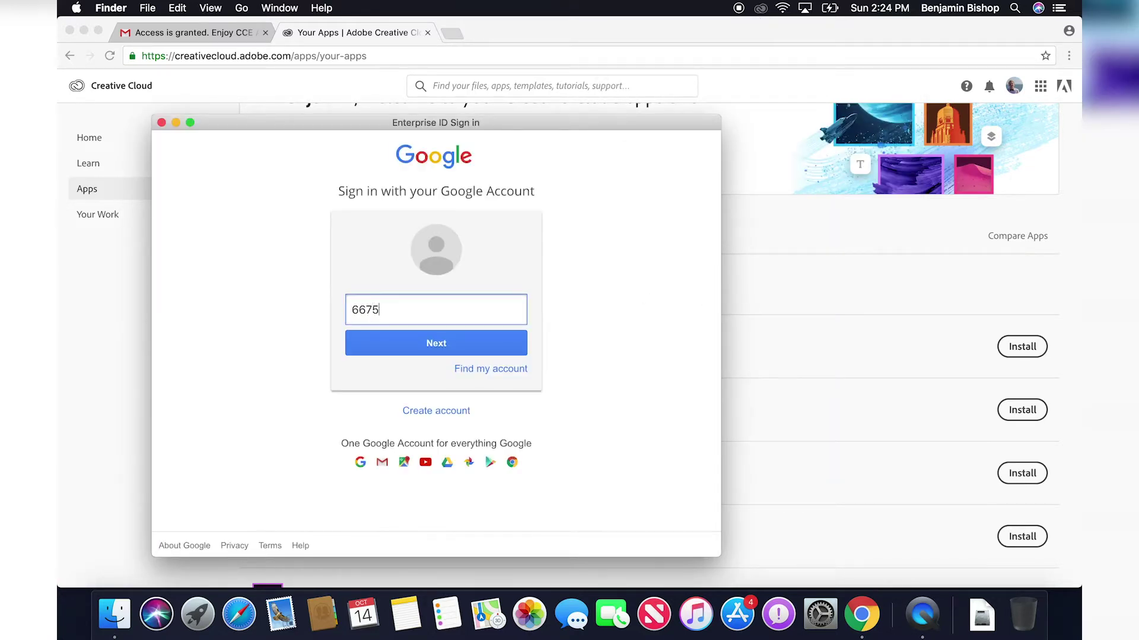
Sign in on the Google page with the school e-mail and password, correcting a typo.
{"action": "key", "text": "Return"}
{"action": "type", "text": "*"}
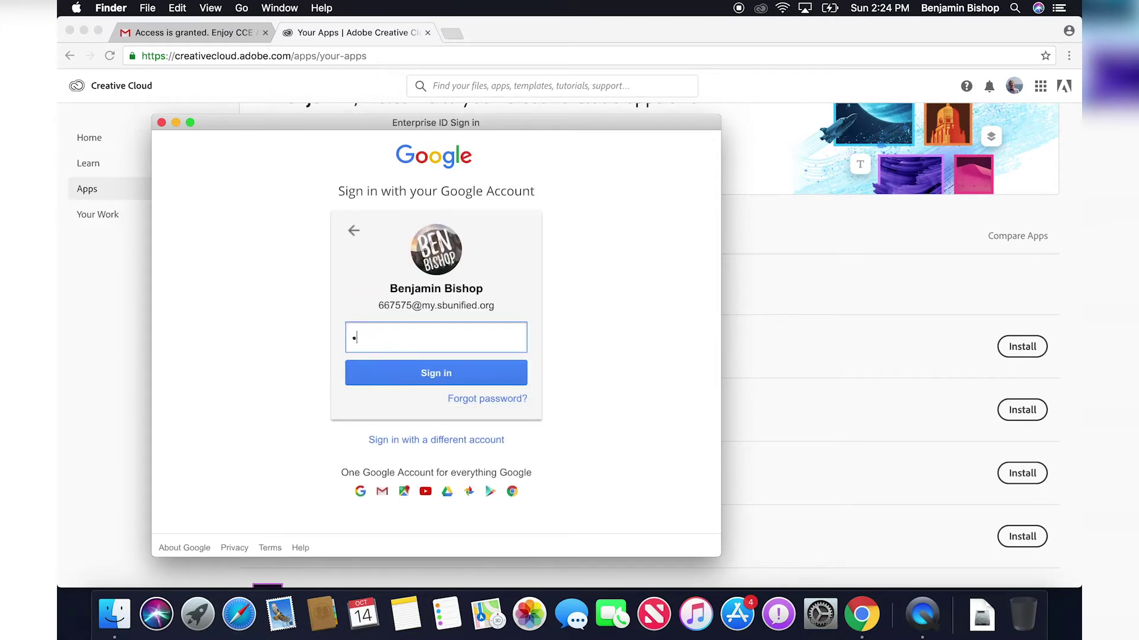
{"action": "type", "text": "********"}
{"action": "key", "text": "Return"}
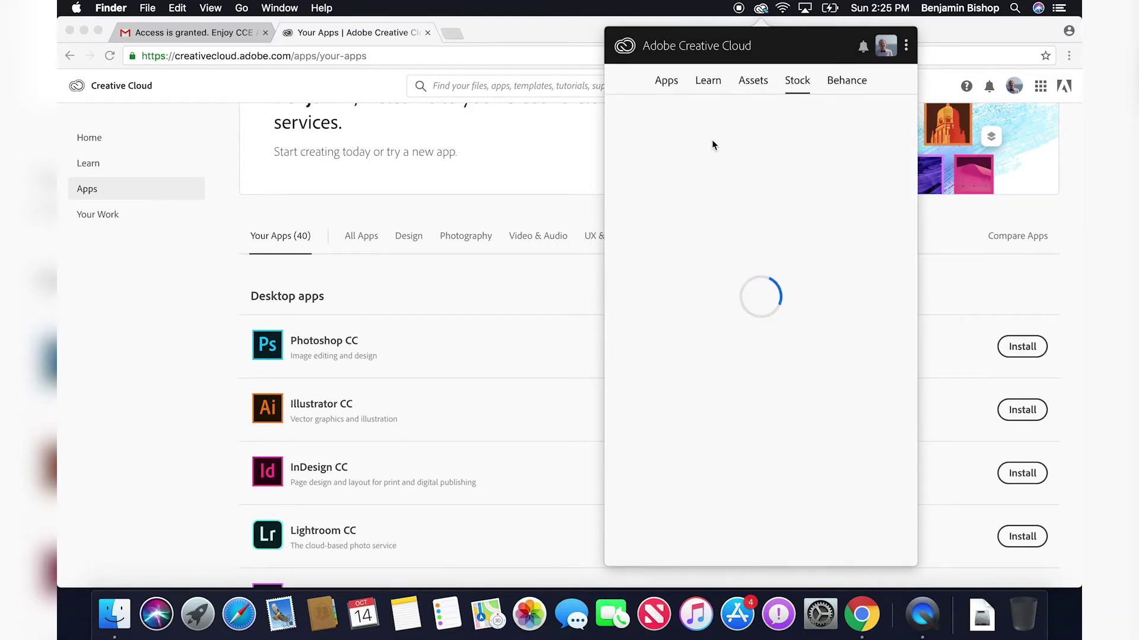
Show the Apps list, check Photoshop CC's management options, then open Photoshop CC.
{"action": "left_click", "coordinate": [664, 89]}
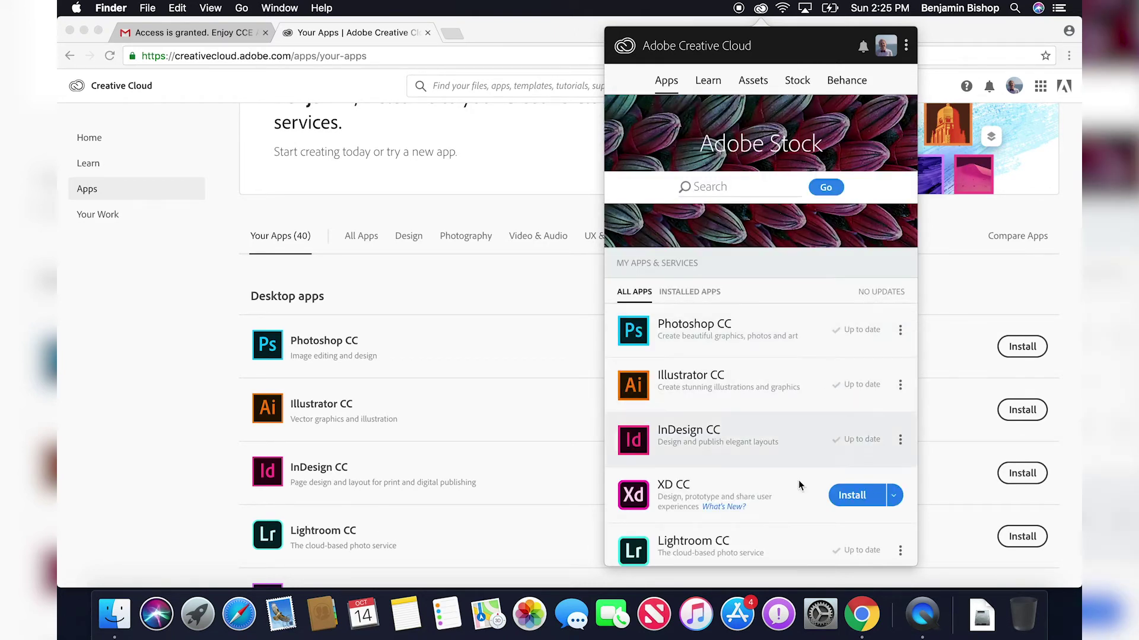
{"action": "scroll", "coordinate": [786, 492], "scroll_direction": "down", "scroll_amount": 4}
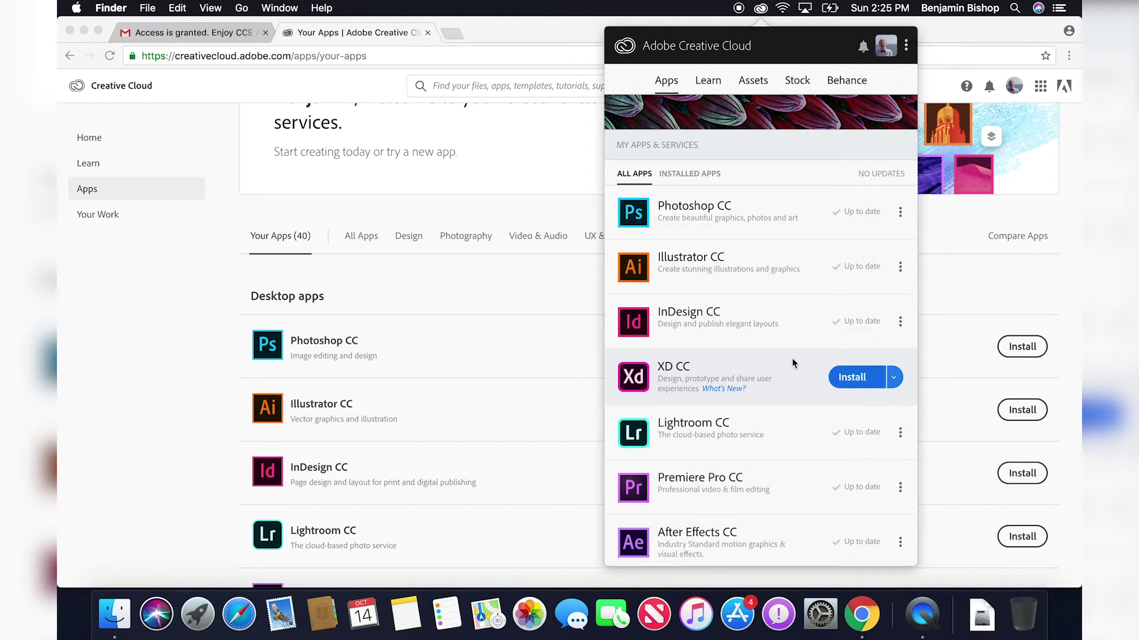
{"action": "left_click", "coordinate": [900, 214]}
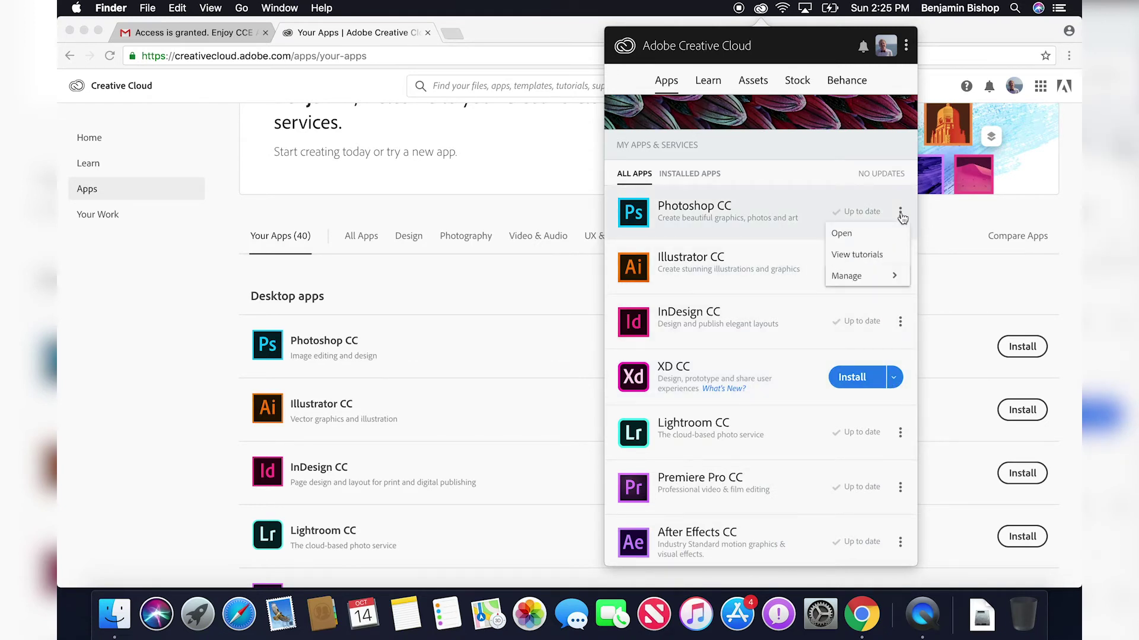
{"action": "left_click", "coordinate": [894, 277]}
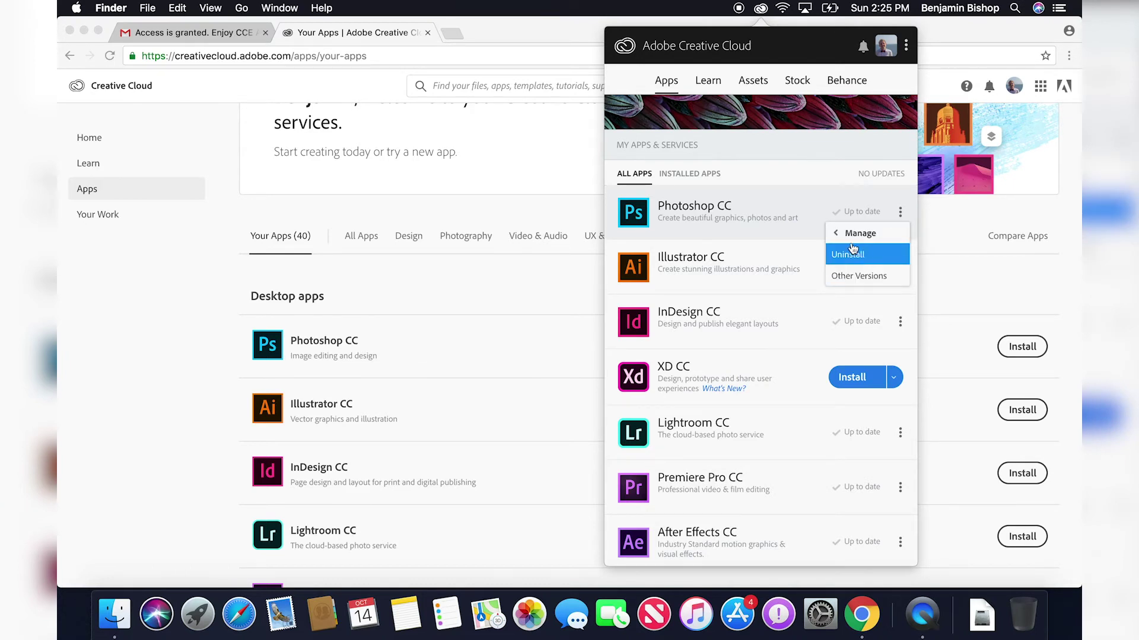
{"action": "left_click", "coordinate": [785, 194]}
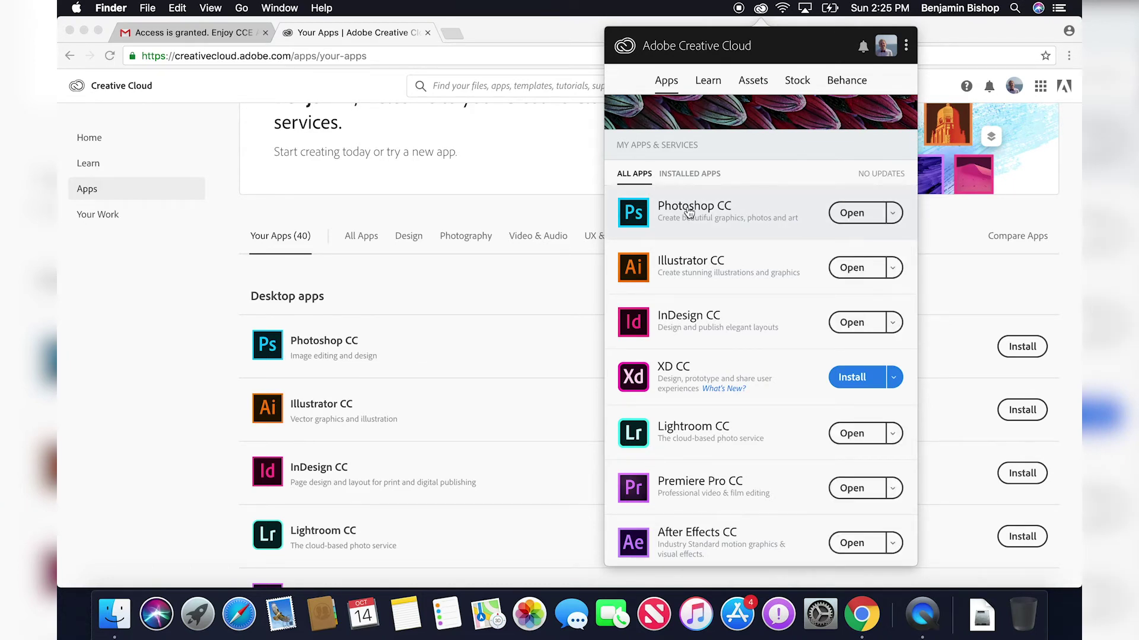
{"action": "mouse_move", "coordinate": [688, 212]}
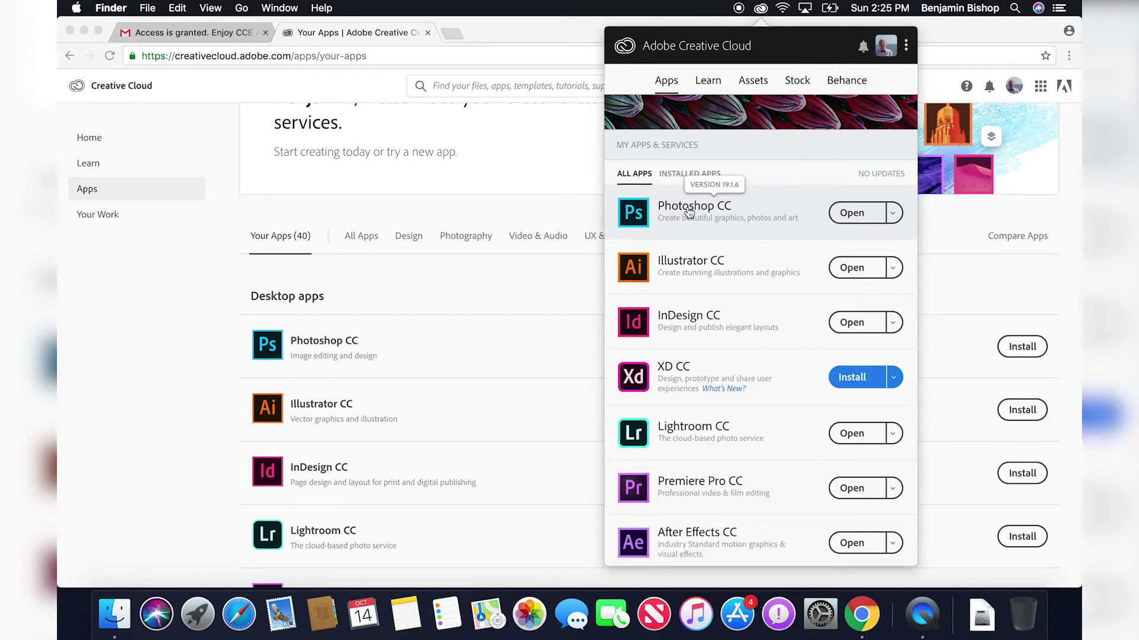
{"action": "left_click", "coordinate": [688, 212]}
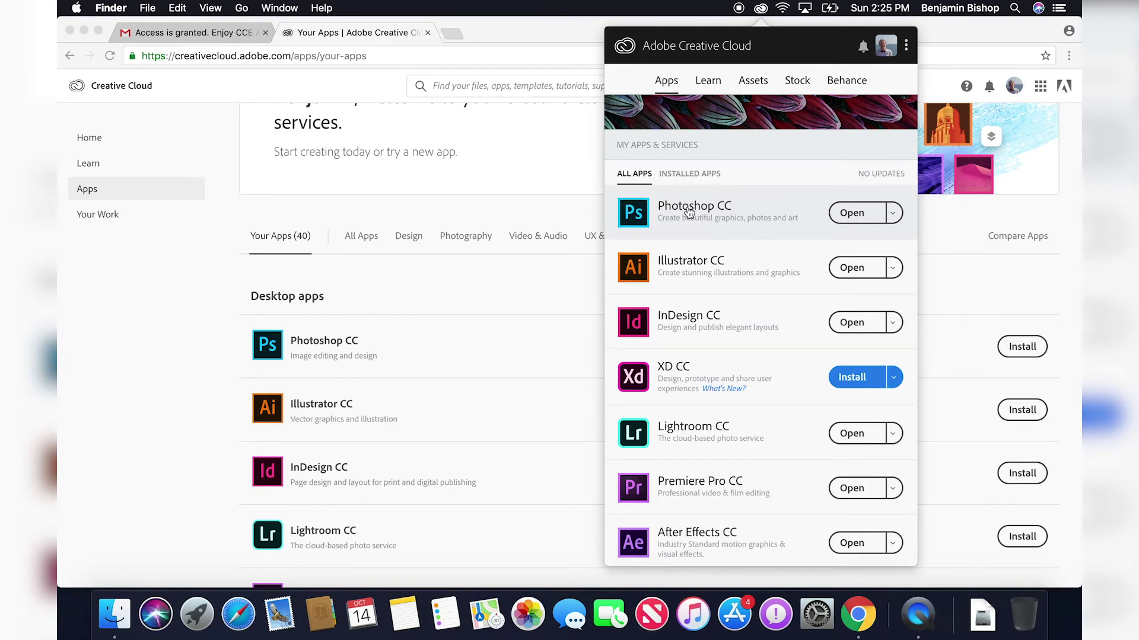